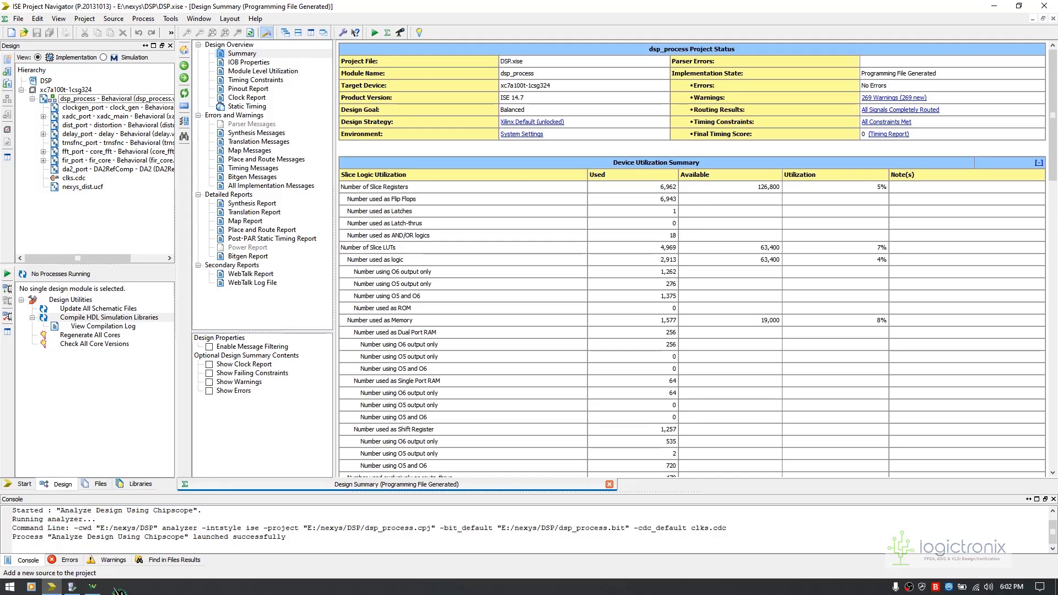
# Cancel adding a new ChipScope Definition and Connection File and select the existing clks.cdc instead.
pyautogui.rightClick(104, 209)
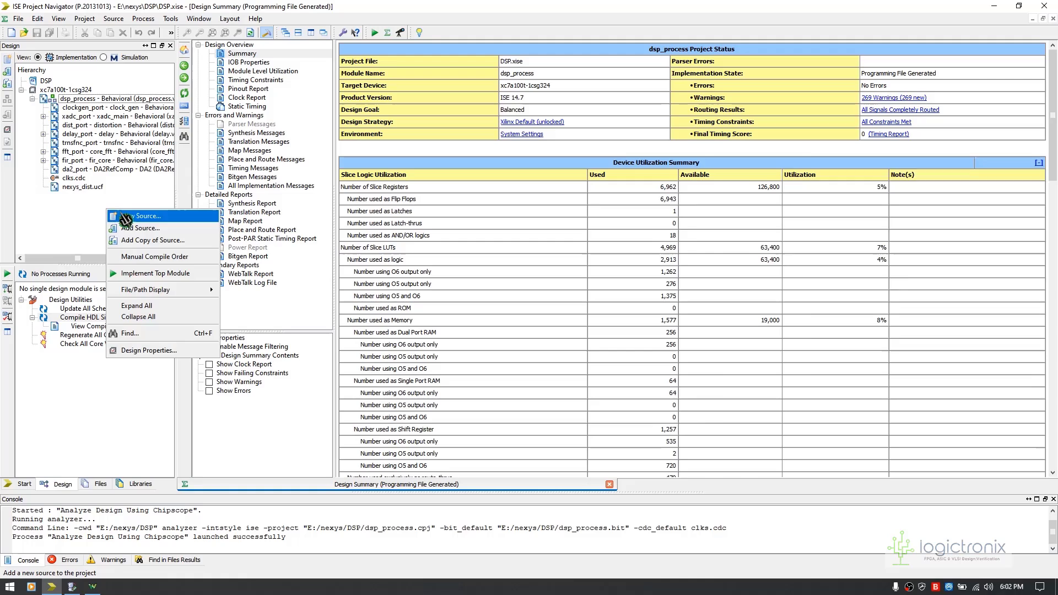
pyautogui.click(127, 222)
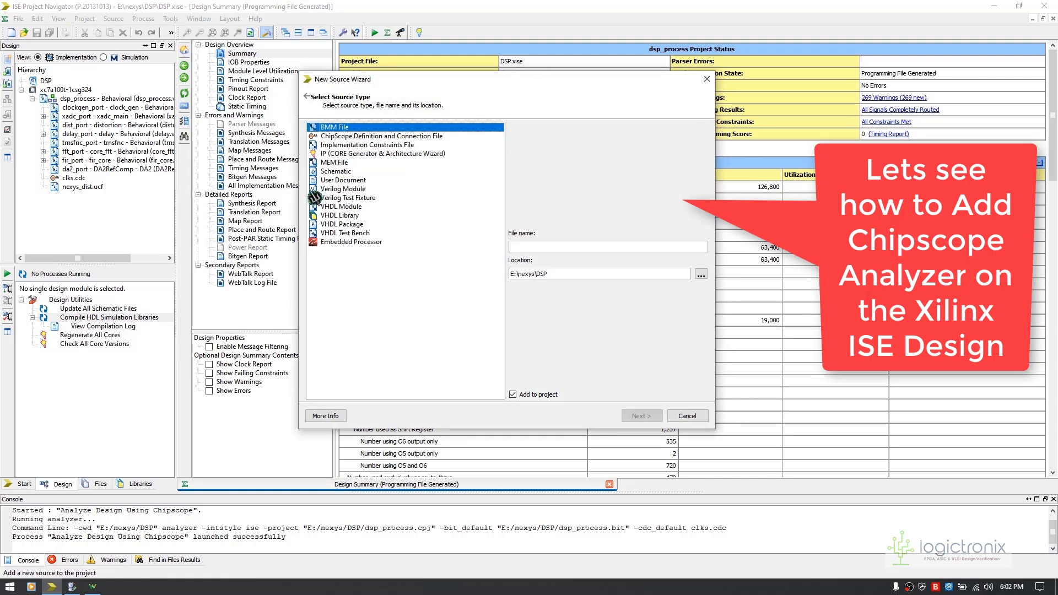
pyautogui.click(353, 136)
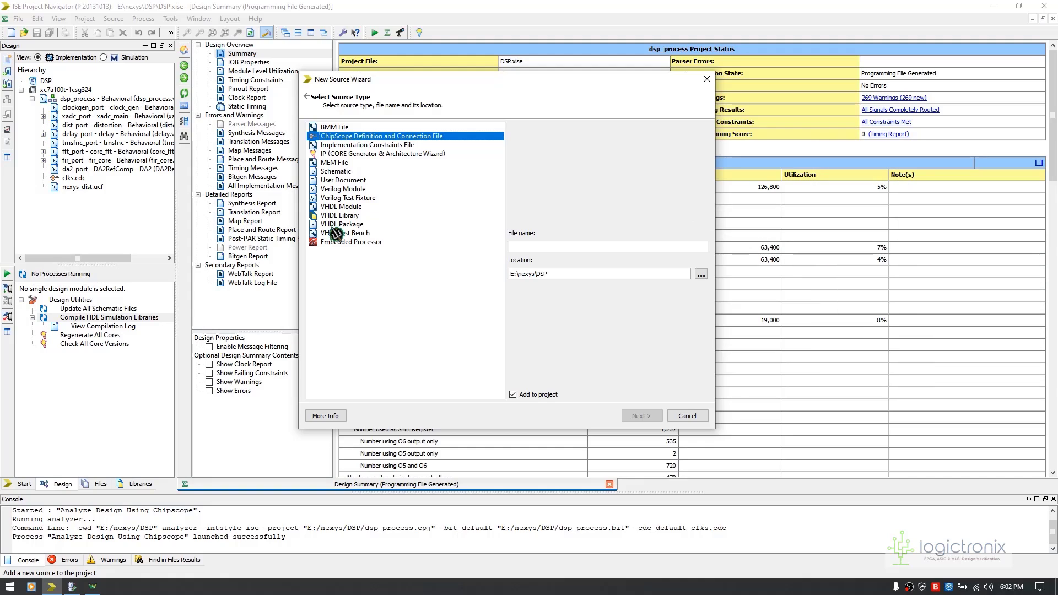
pyautogui.click(524, 245)
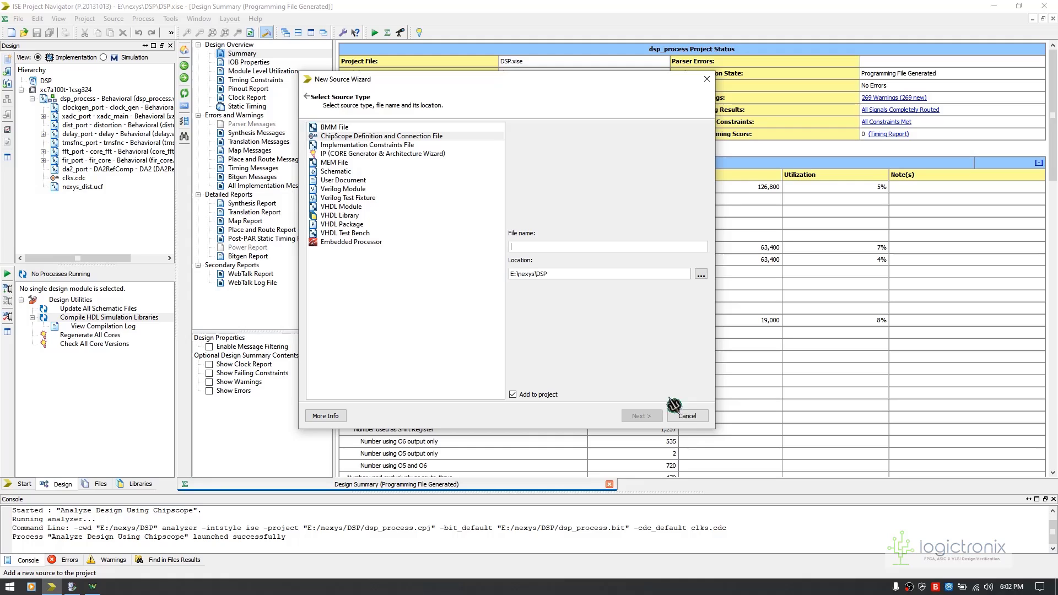
pyautogui.click(689, 416)
pyautogui.click(80, 180)
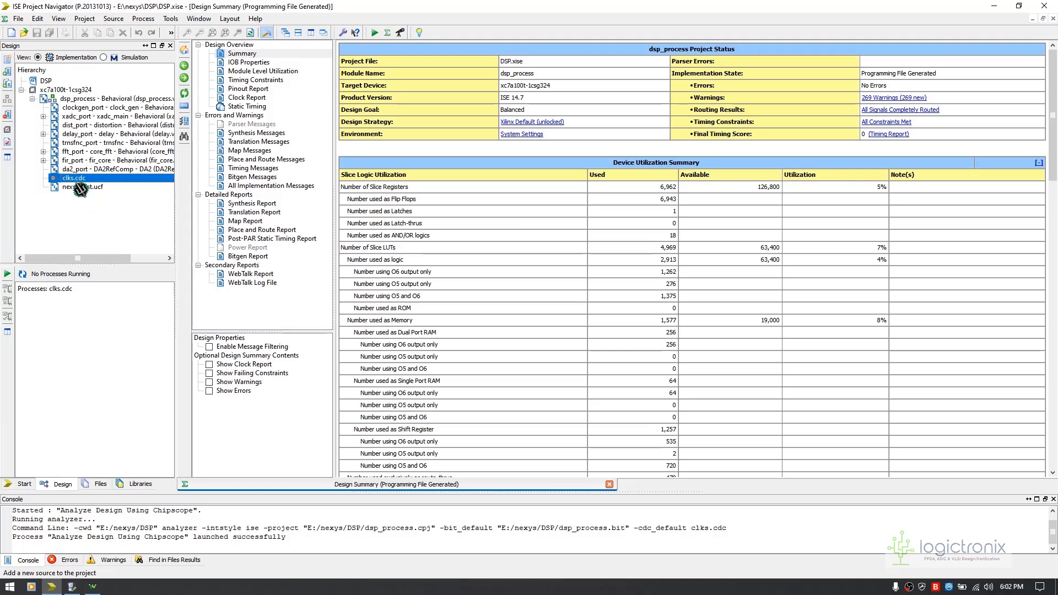
# Open clks.cdc in Core Inserter and advance past device and controller options to the ILA unit.
pyautogui.doubleClick(76, 179)
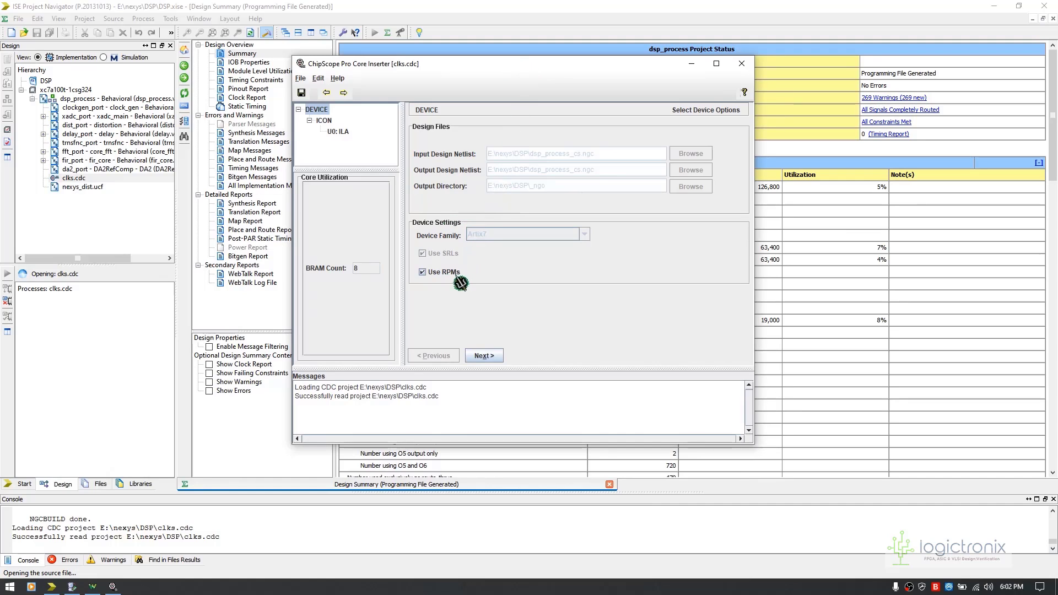
pyautogui.click(487, 358)
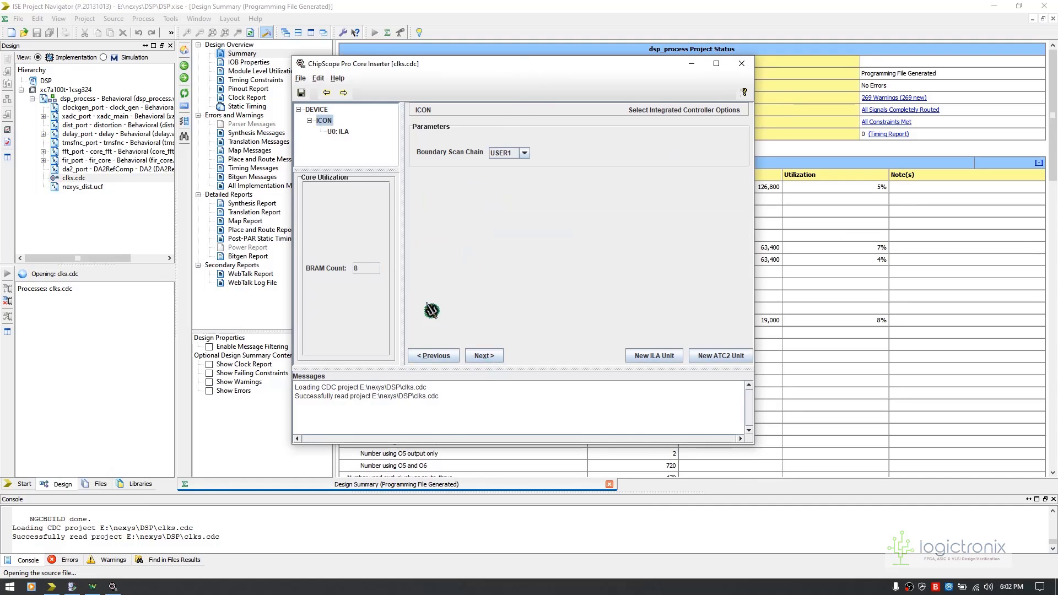
pyautogui.click(485, 357)
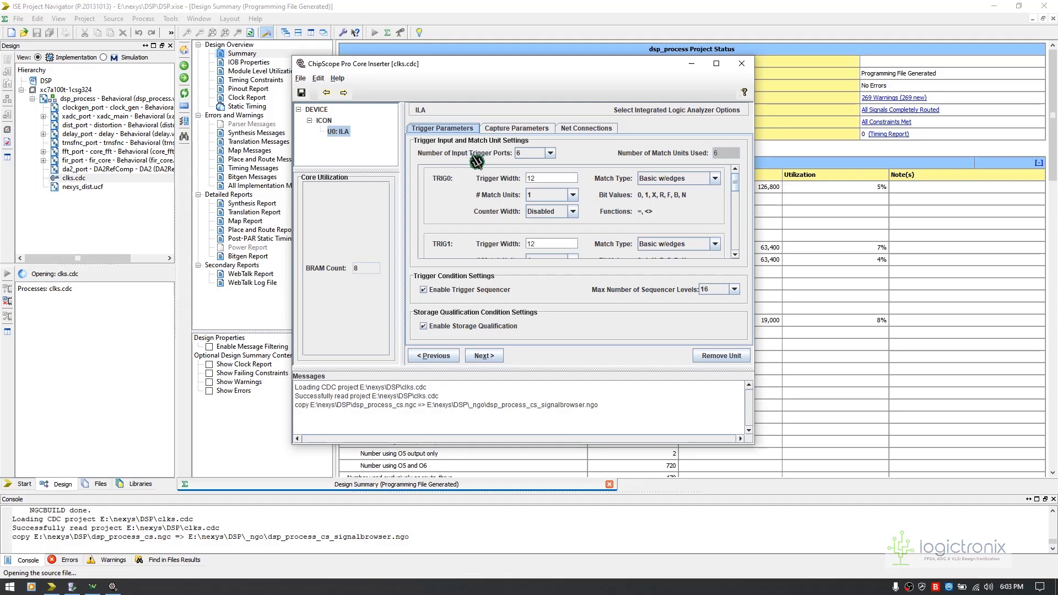
# Keep 8192-sample depth, uncheck Data Same As Trigger, and show the ILA net connections.
pyautogui.click(506, 130)
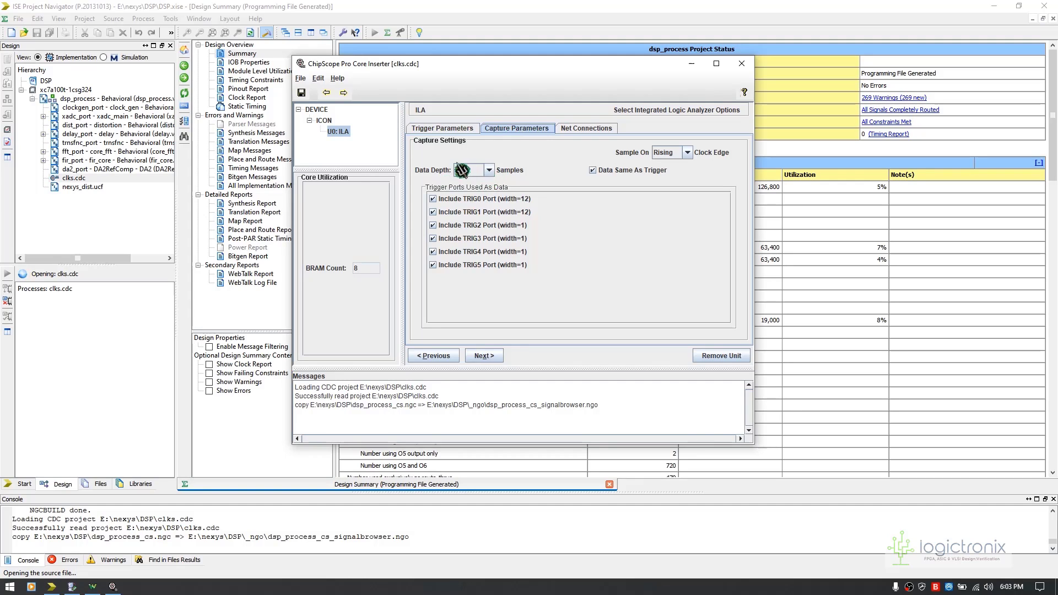
pyautogui.click(489, 172)
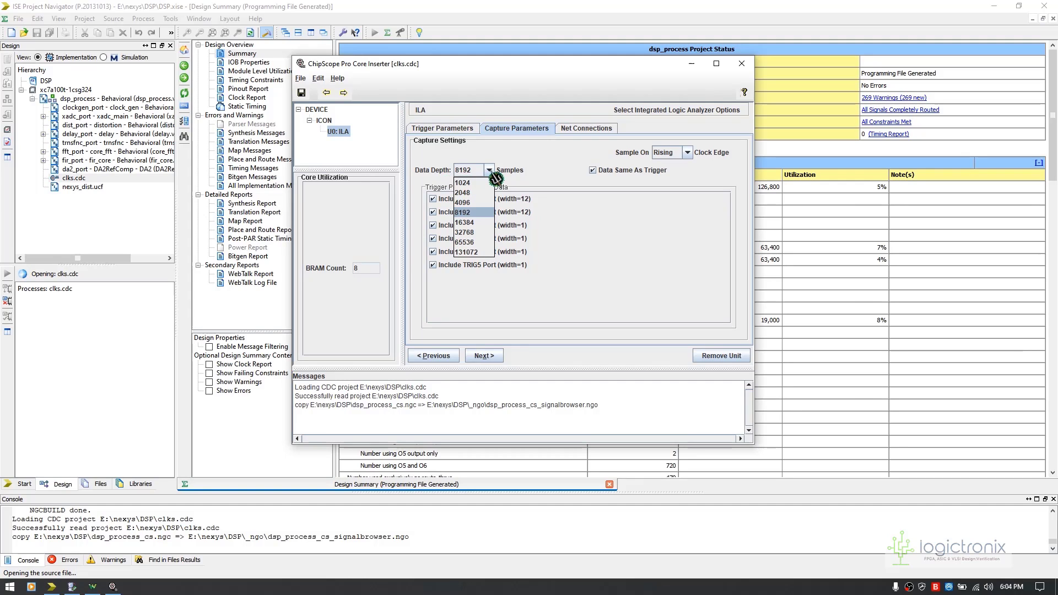
pyautogui.click(537, 169)
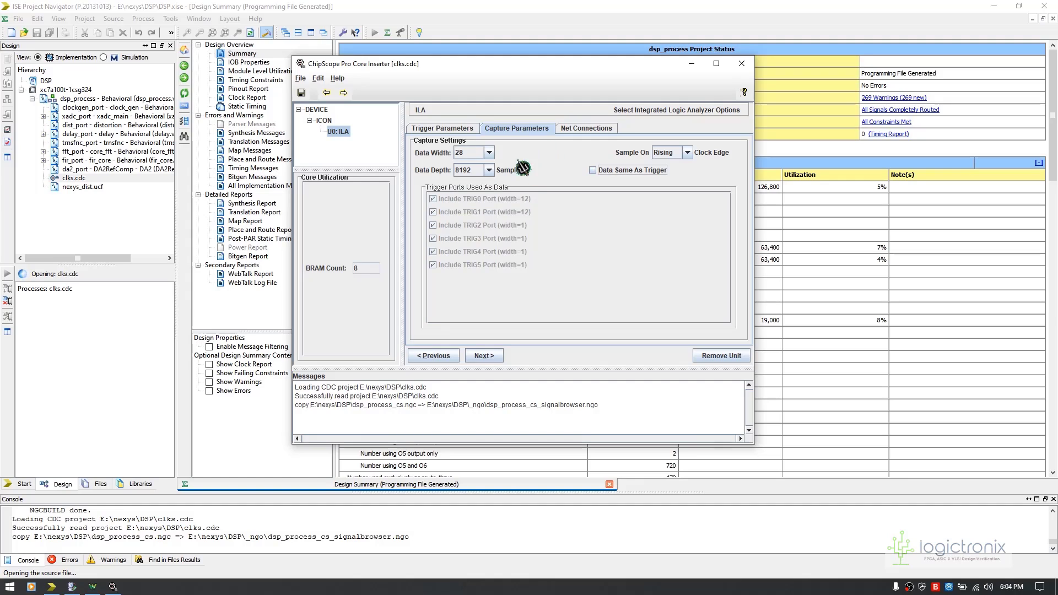
pyautogui.click(562, 132)
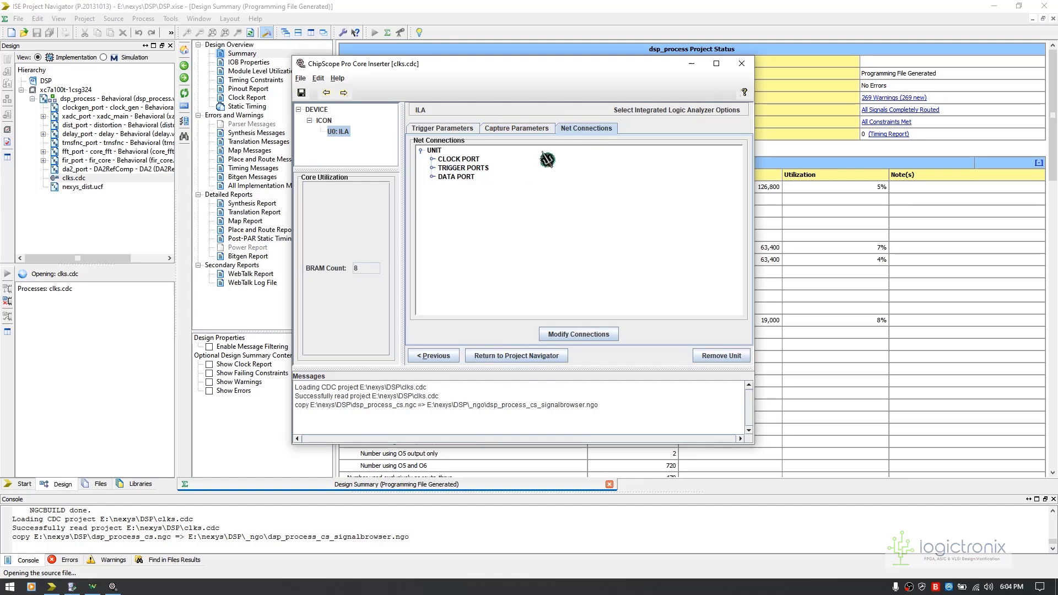
# Review the ILA trigger, clk100mhz_BUFGP clock and data net connections, then close Select Net.
pyautogui.click(572, 333)
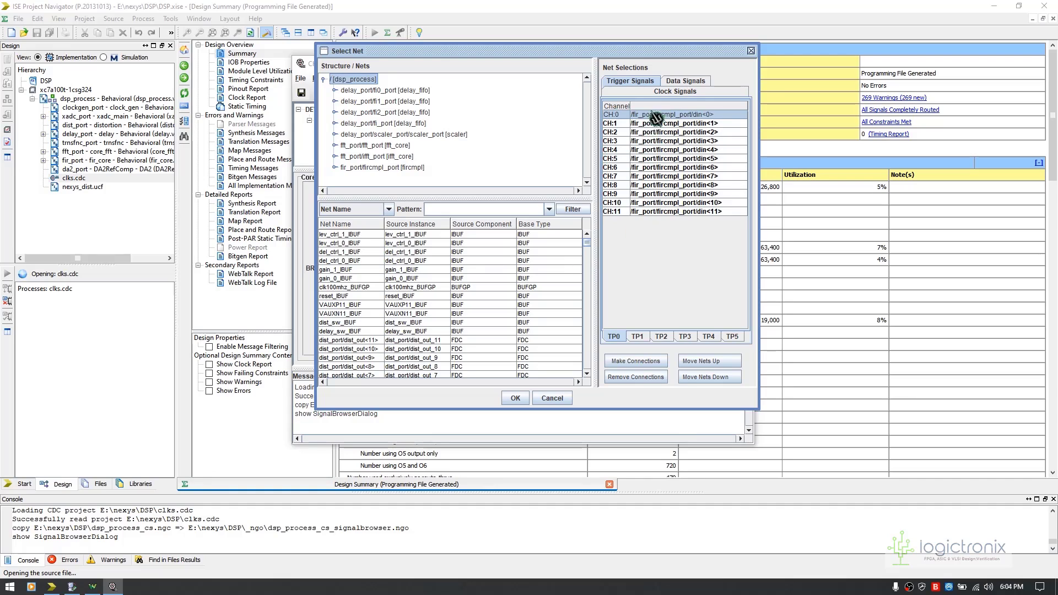
pyautogui.click(646, 92)
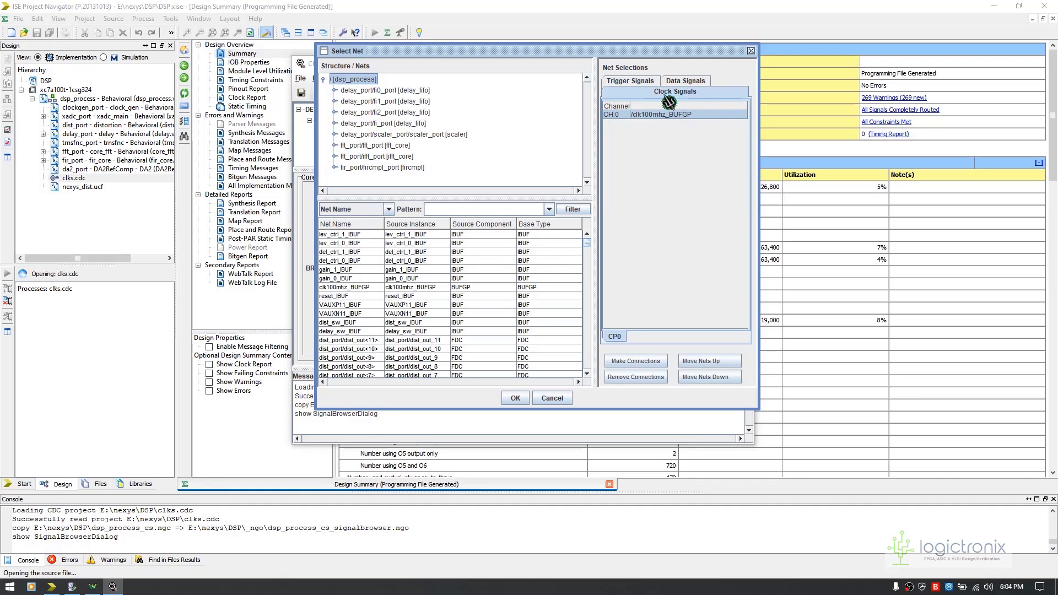
pyautogui.click(639, 116)
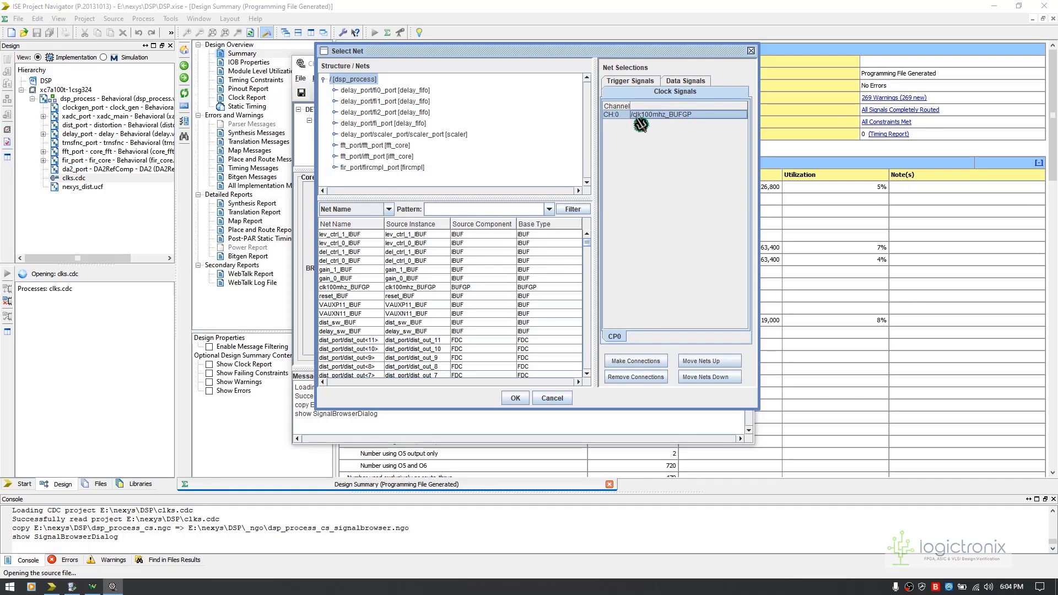
pyautogui.click(685, 84)
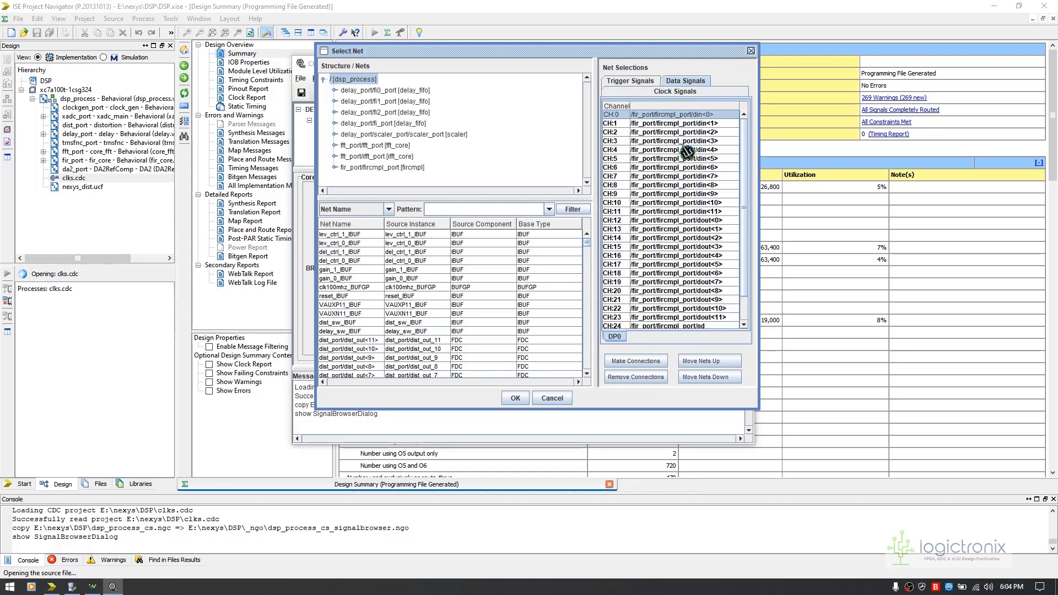
pyautogui.press('Escape')
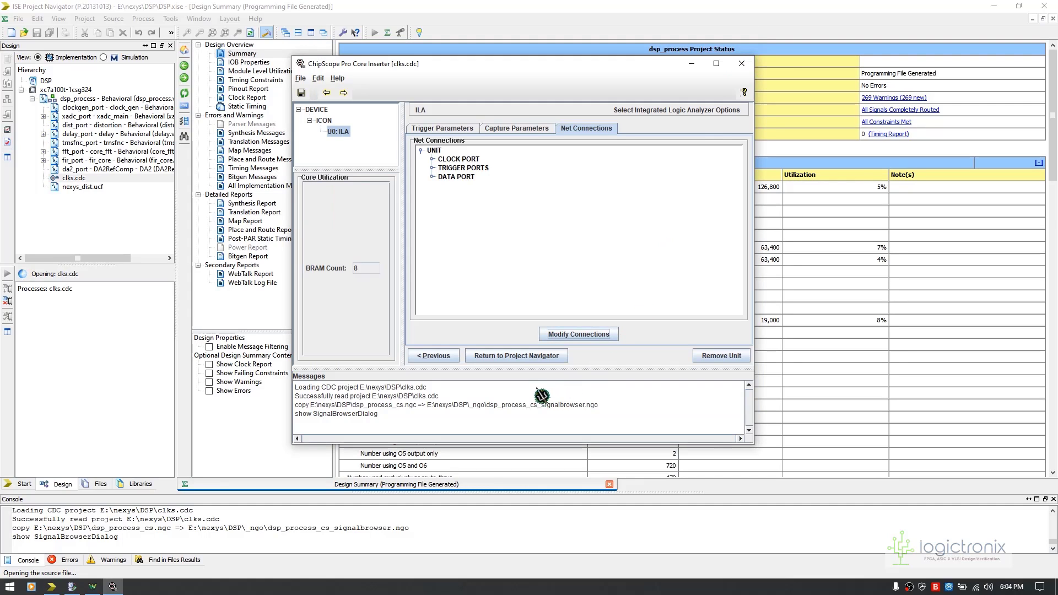
# Save the CDC project, return to Project Navigator, and switch to iMPACT.
pyautogui.click(510, 361)
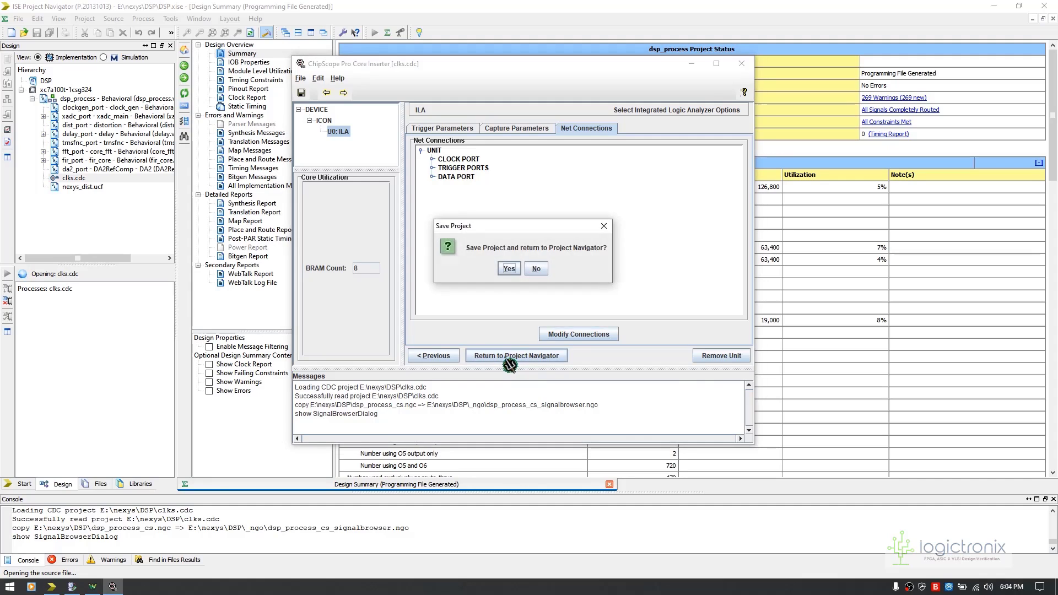
pyautogui.click(509, 269)
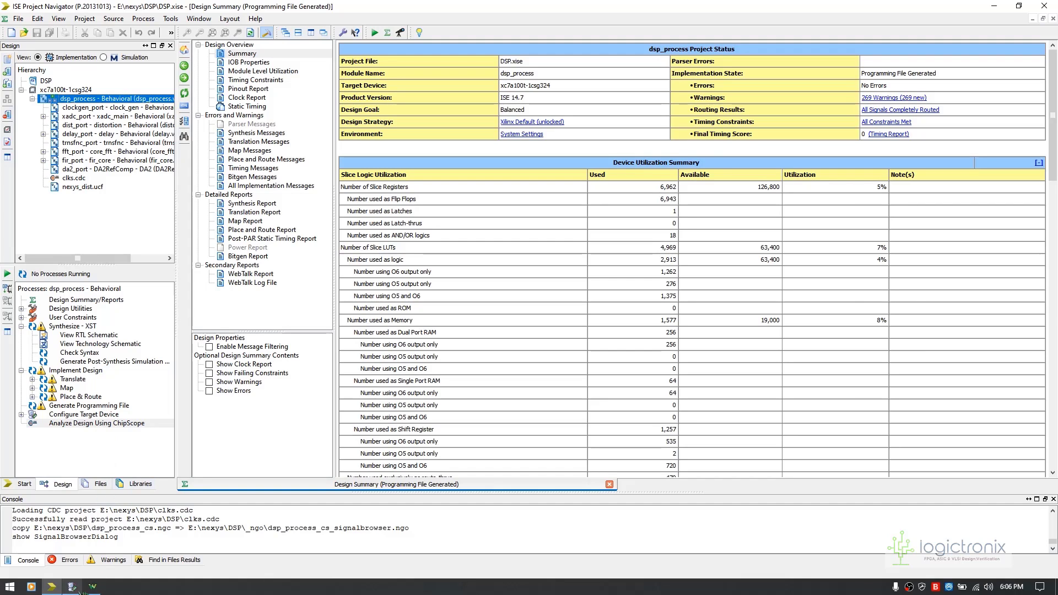
pyautogui.click(72, 586)
# Program the xc7a100t FPGA from the Boundary Scan chain.
pyautogui.rightClick(211, 72)
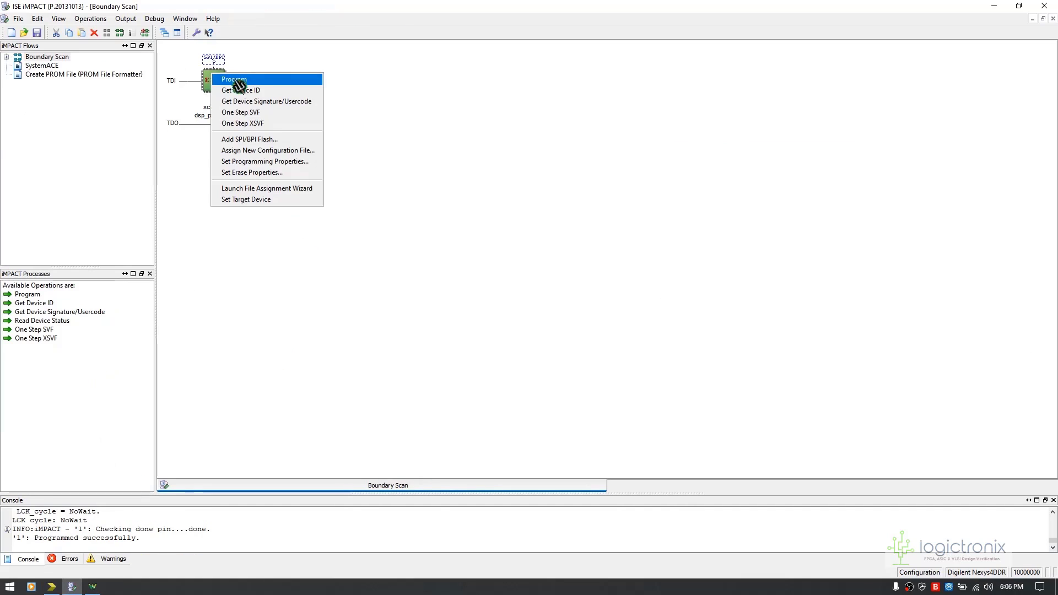
pyautogui.click(234, 78)
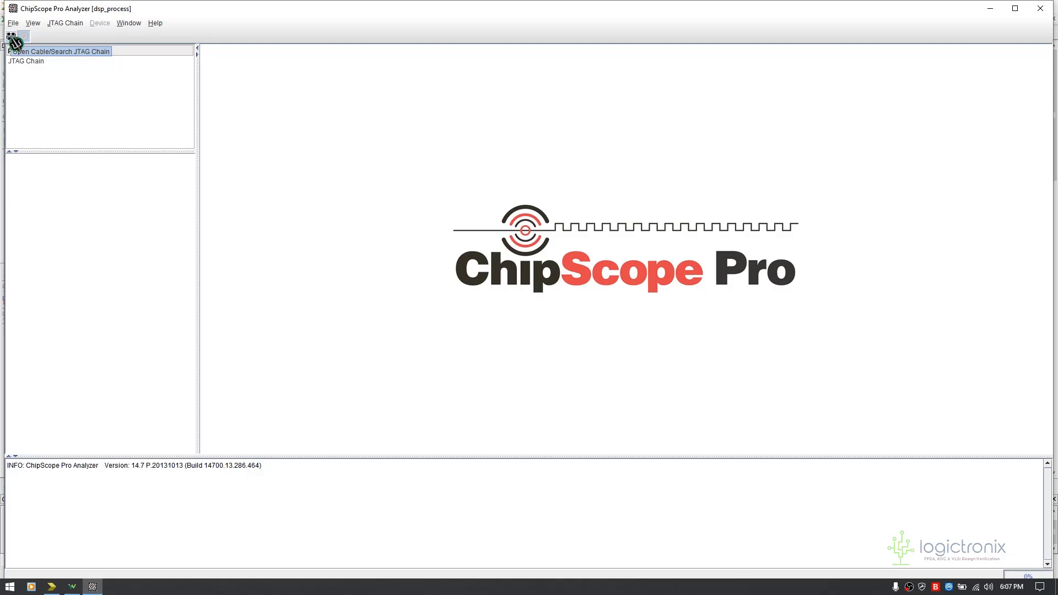
# Connect to the JTAG chain and accept the detected device order.
pyautogui.click(11, 37)
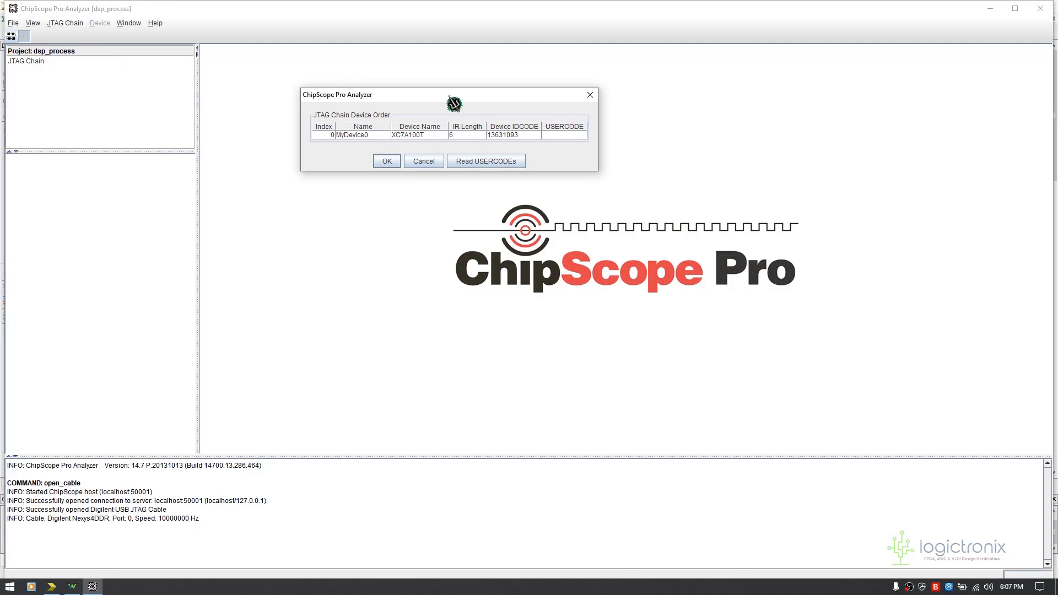
pyautogui.moveTo(453, 98); pyautogui.dragTo(505, 98)
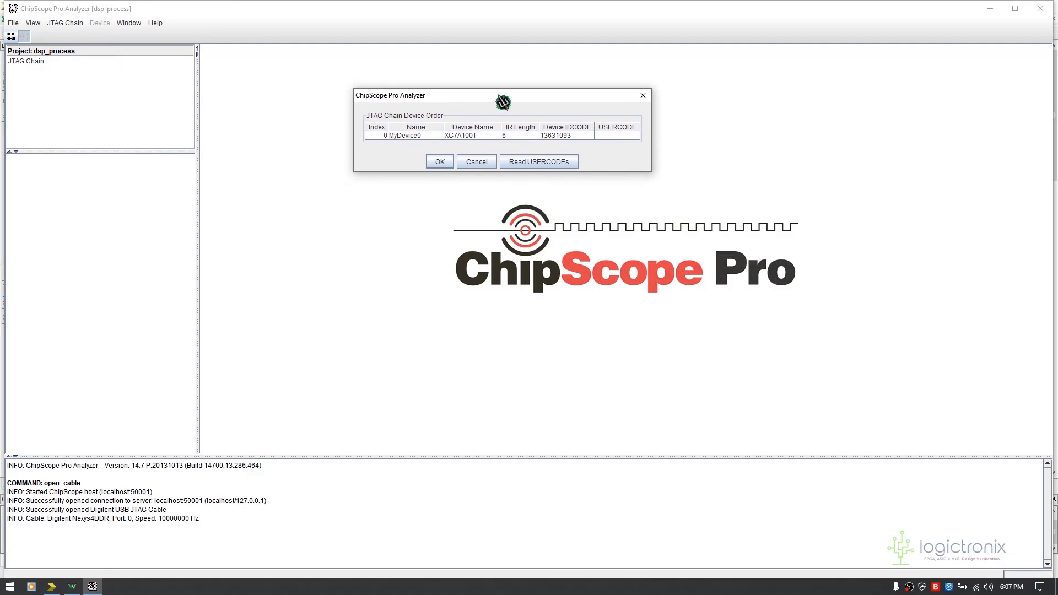
pyautogui.click(441, 163)
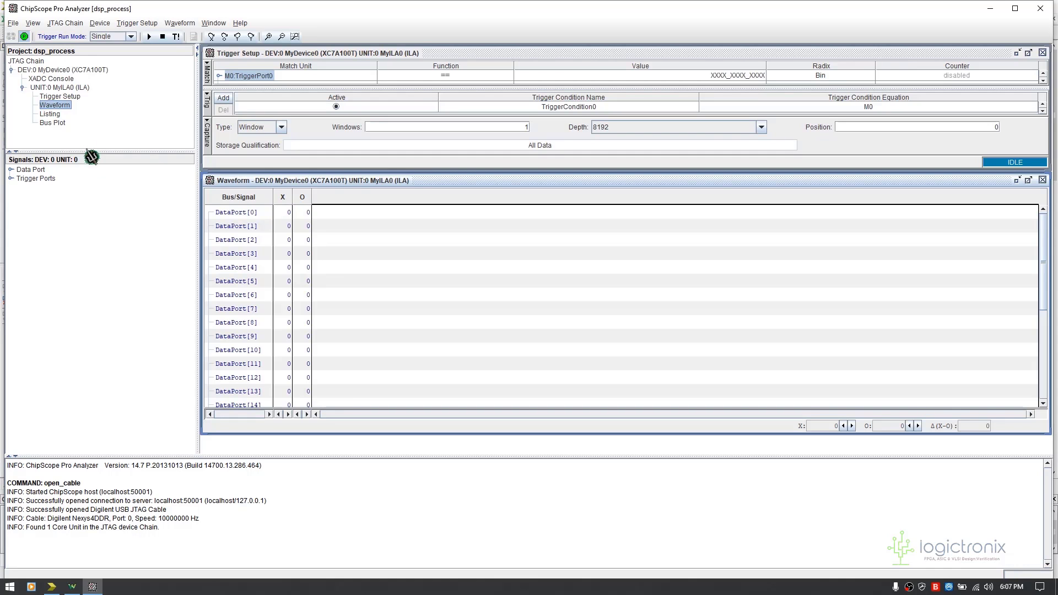
# Import signal names from clks.cdc into the ILA core.
pyautogui.click(14, 23)
pyautogui.click(41, 108)
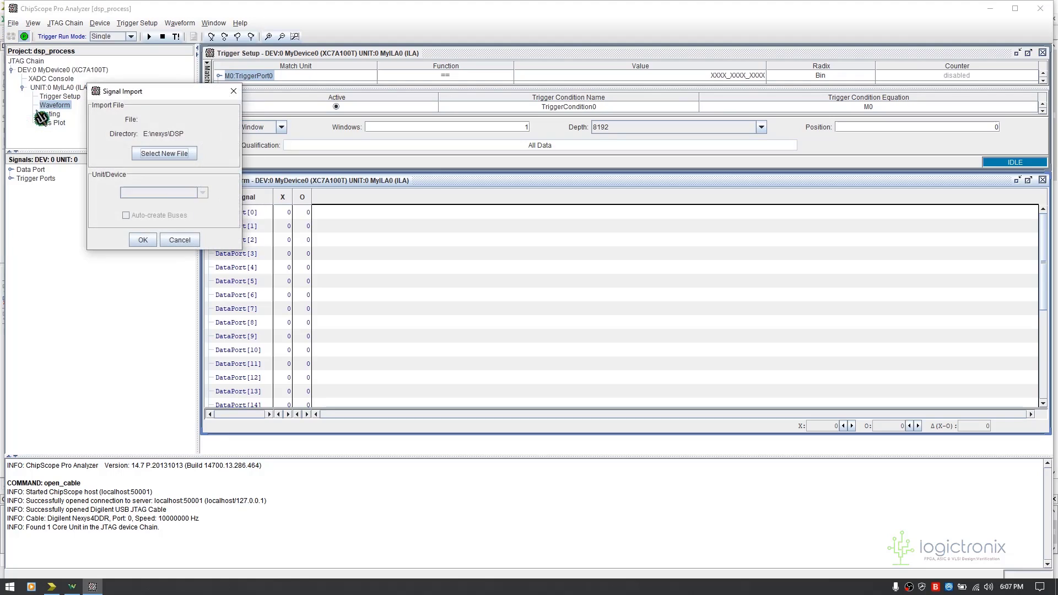
pyautogui.click(163, 154)
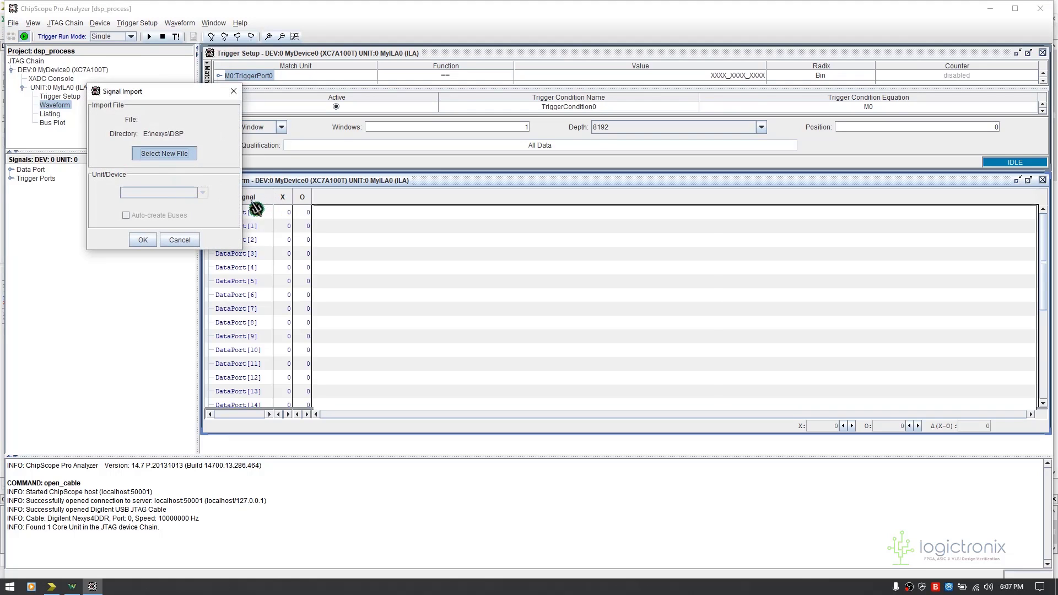
pyautogui.click(417, 325)
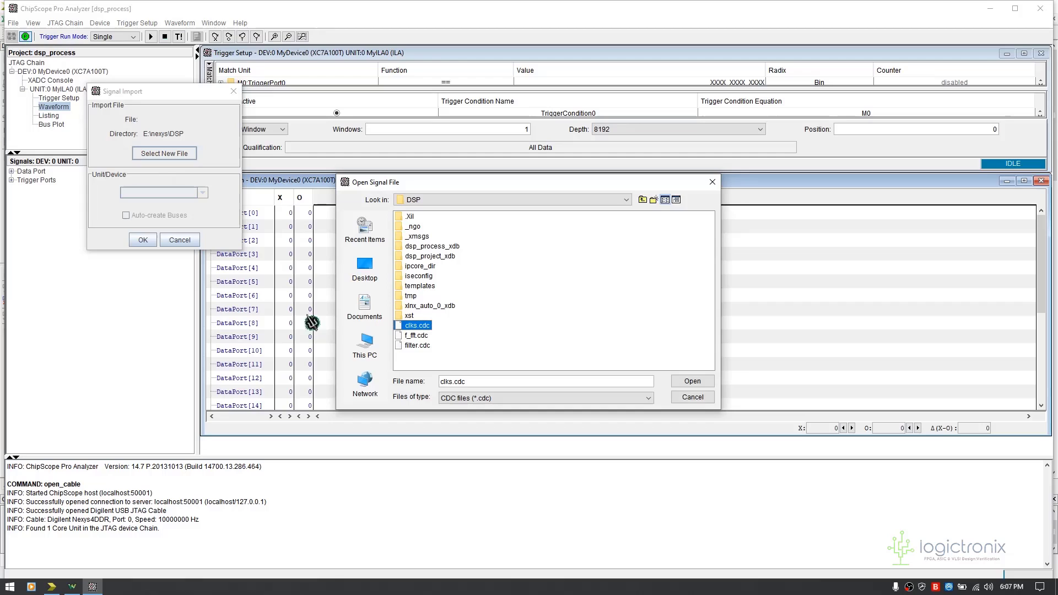
pyautogui.click(693, 381)
pyautogui.click(143, 239)
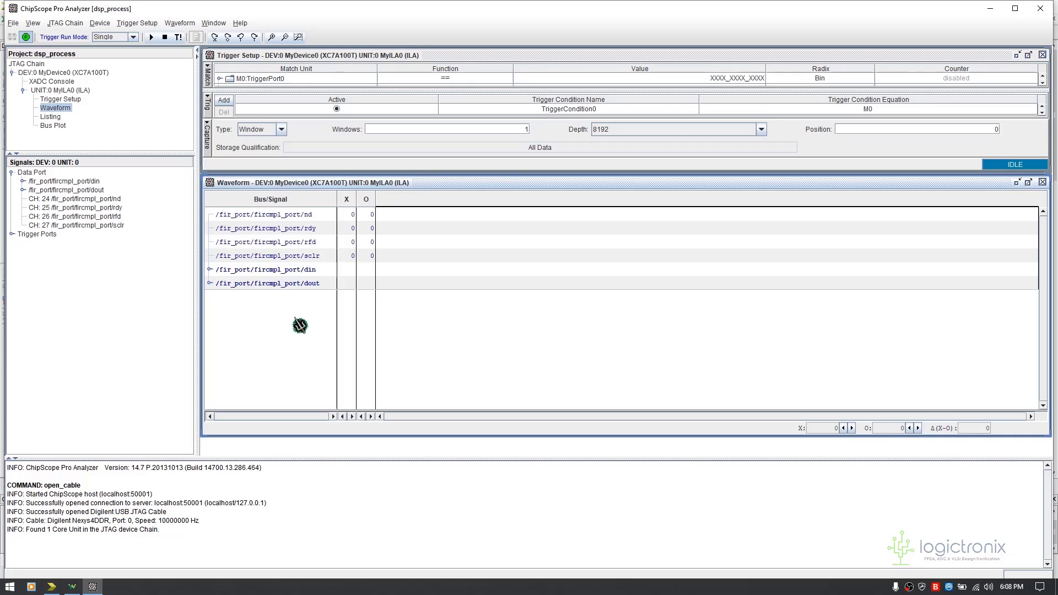
# Order din and rfd first, capture immediately with T!, and place the X cursor near sample 332.
pyautogui.moveTo(308, 270); pyautogui.dragTo(252, 229)
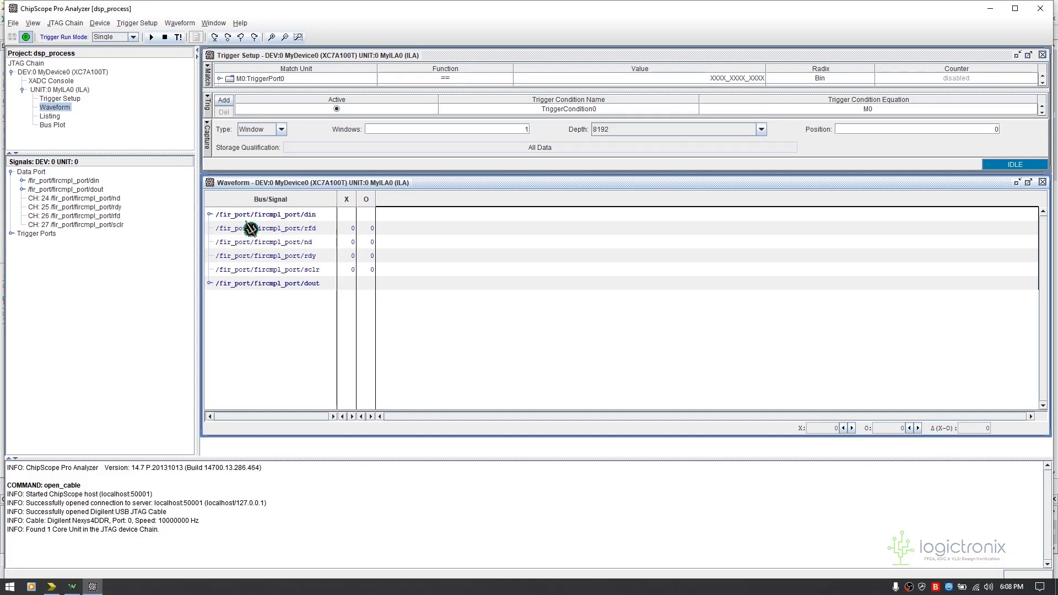
pyautogui.click(178, 37)
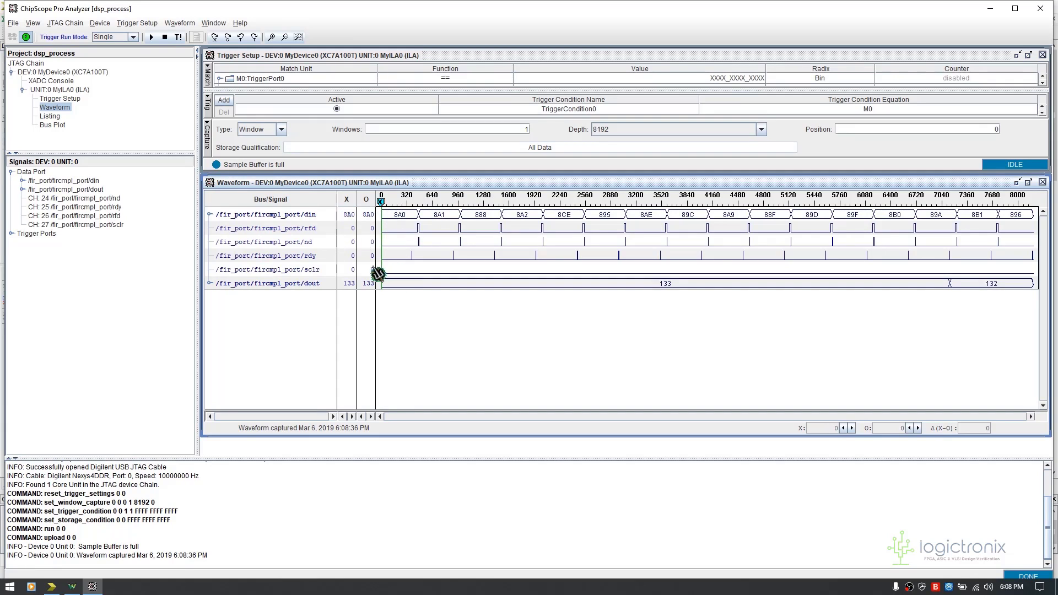
pyautogui.moveTo(381, 201); pyautogui.dragTo(464, 202)
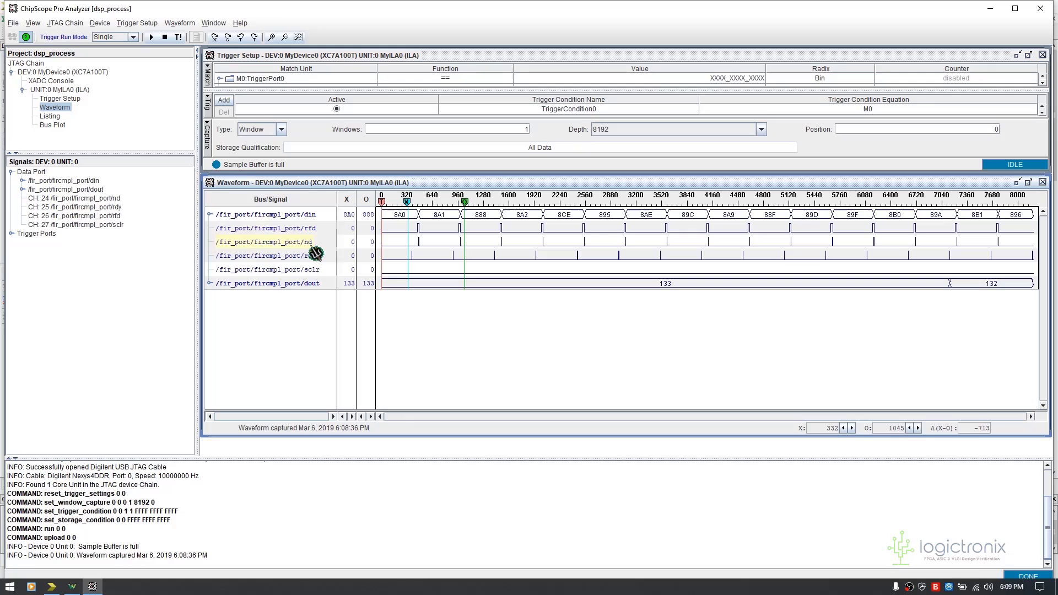
pyautogui.moveTo(412, 252)
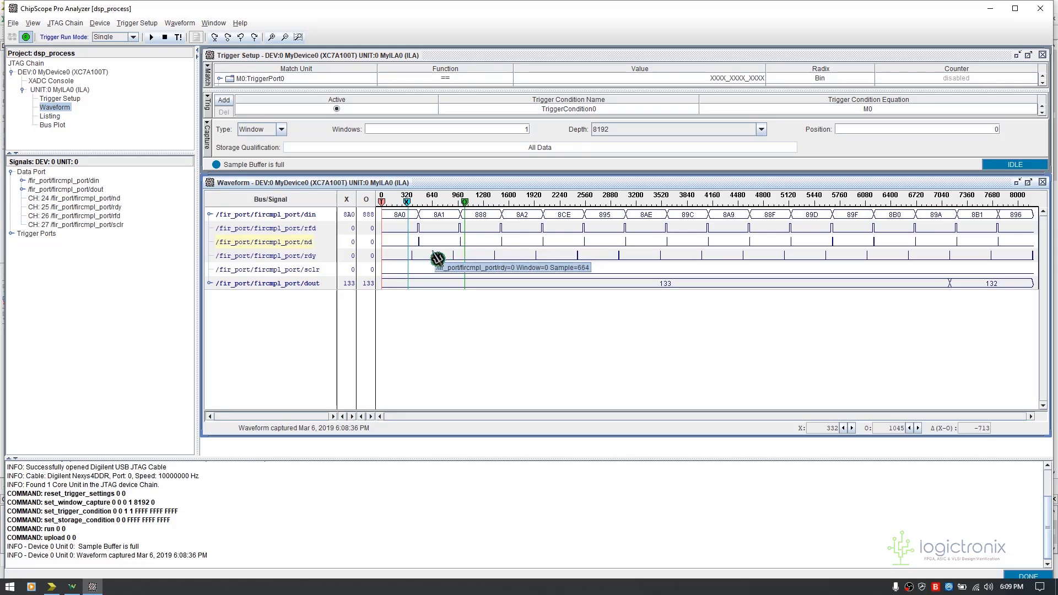
pyautogui.click(308, 229)
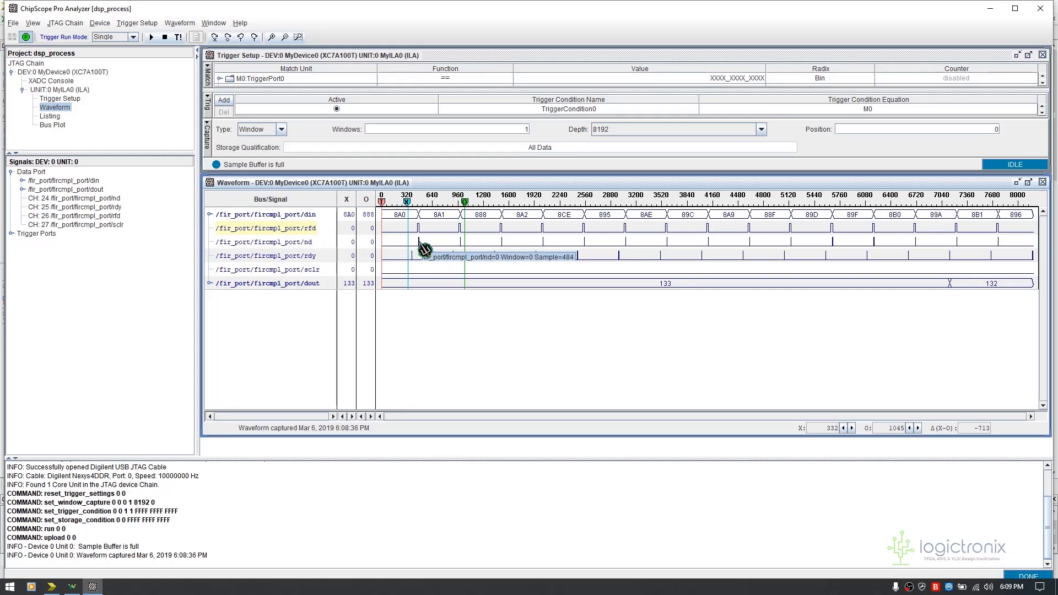
# Zoom to the X–O cursor span, inspect the nd and din rows, and reposition the X cursor.
pyautogui.rightClick(426, 202)
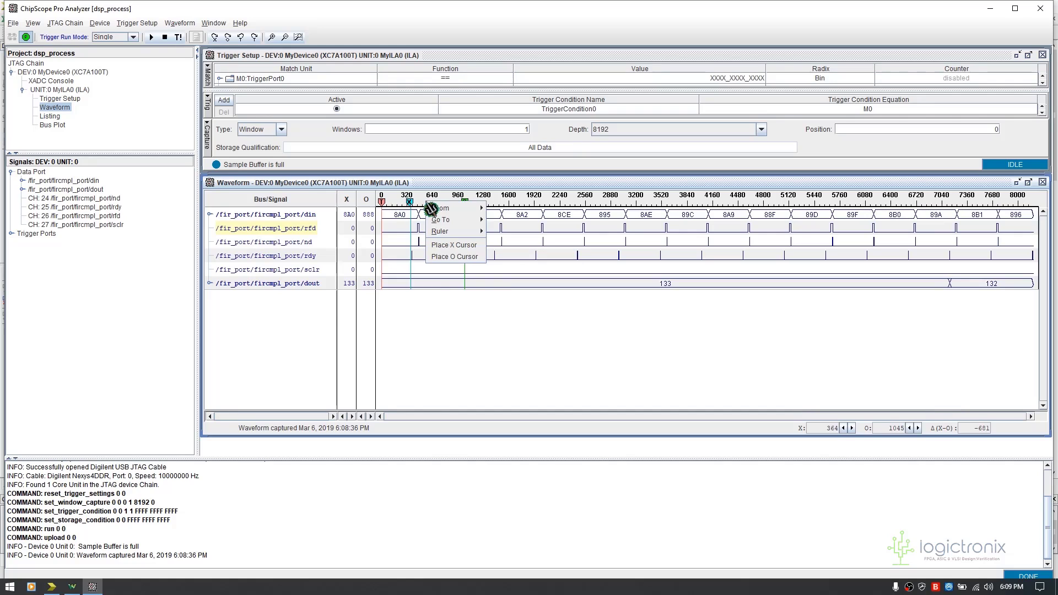
pyautogui.moveTo(446, 208)
pyautogui.click(504, 243)
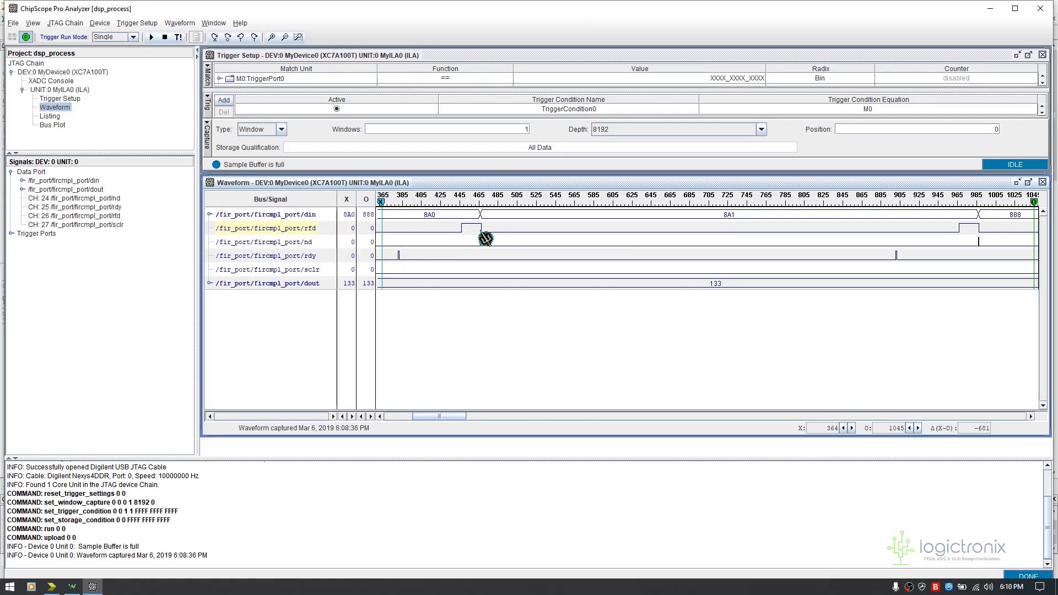
pyautogui.click(311, 247)
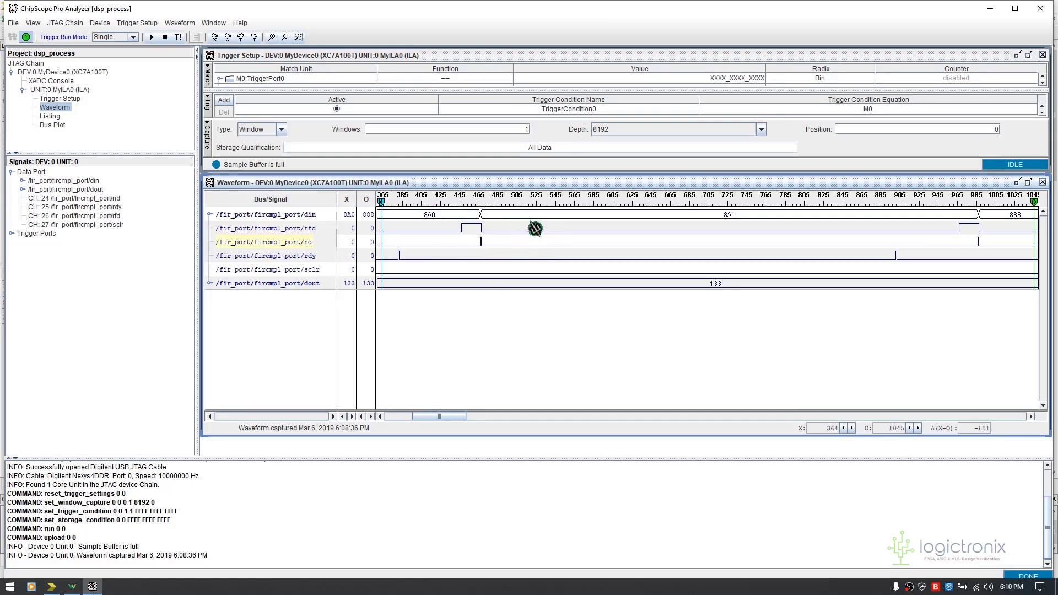
pyautogui.click(313, 218)
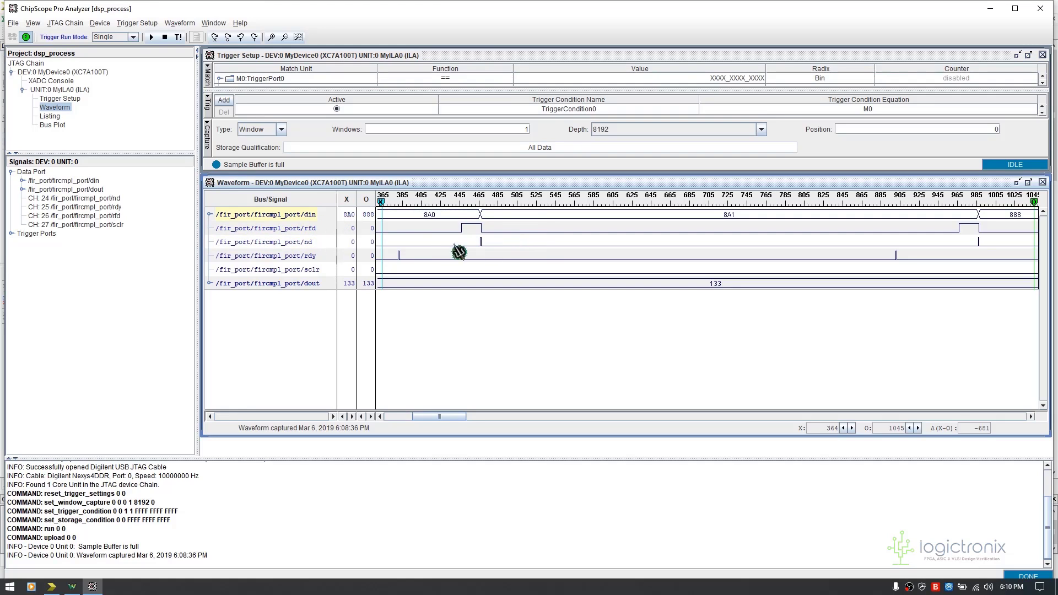
pyautogui.moveTo(381, 202); pyautogui.dragTo(446, 202)
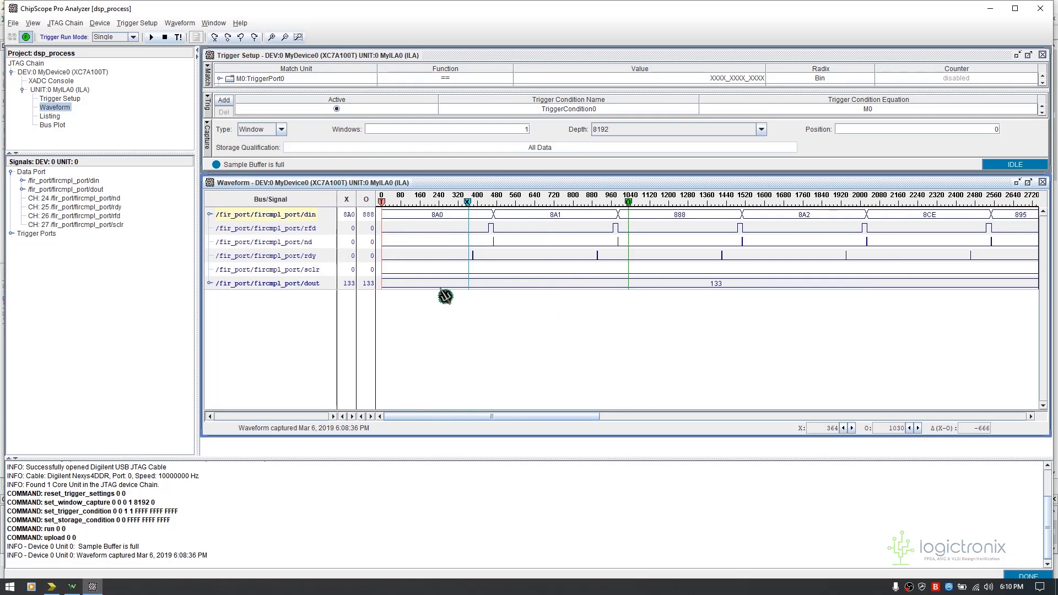
# Zoom out to about samples 0–5440 and inspect rfd, nd and din values 8A0–89D.
pyautogui.click(284, 37)
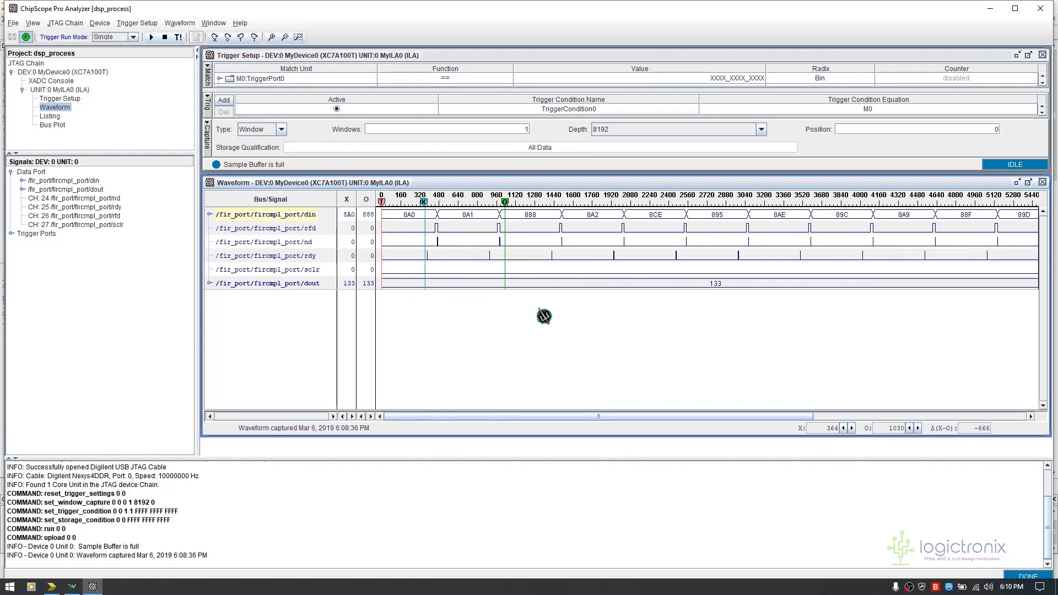
pyautogui.click(311, 230)
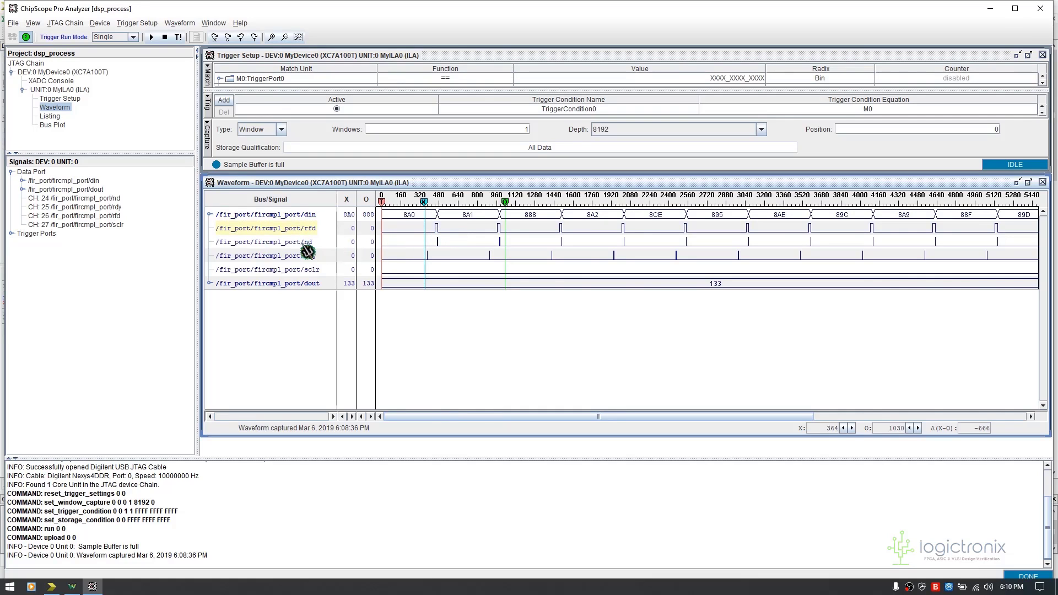
pyautogui.click(306, 245)
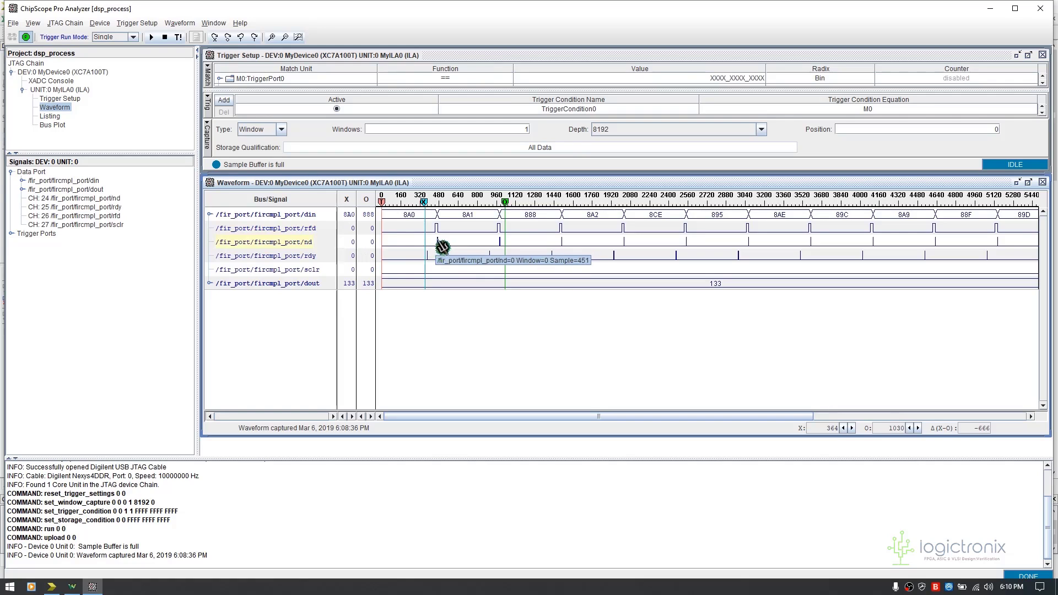
pyautogui.moveTo(444, 253)
pyautogui.click(465, 220)
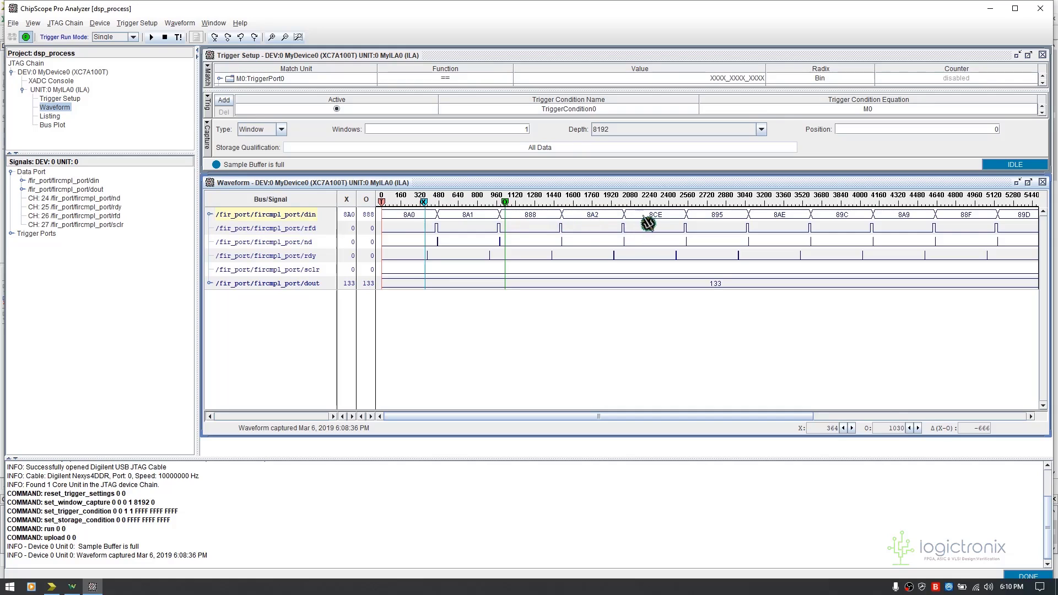
pyautogui.moveTo(457, 281)
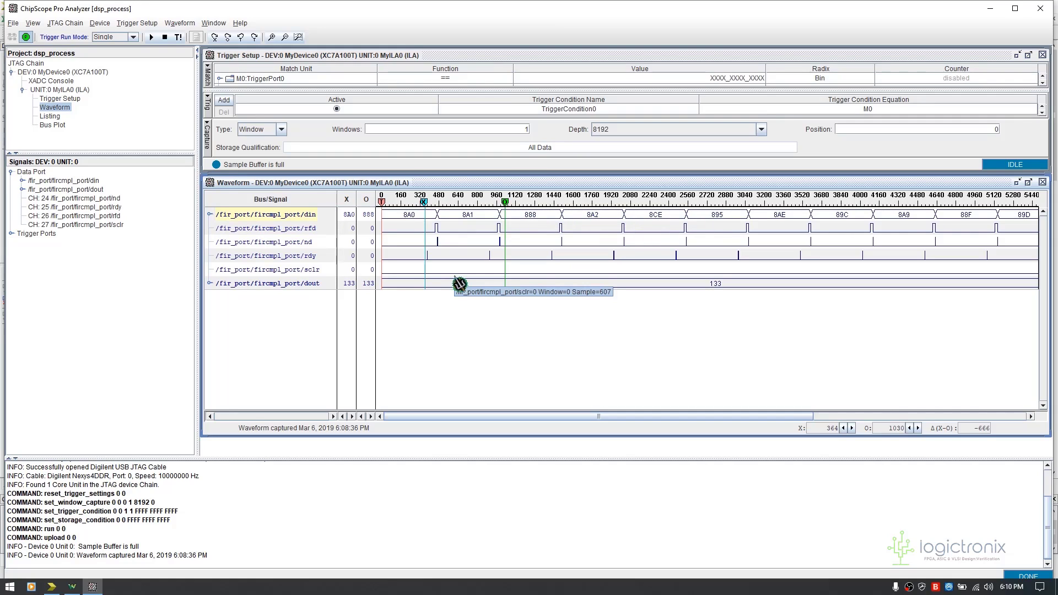